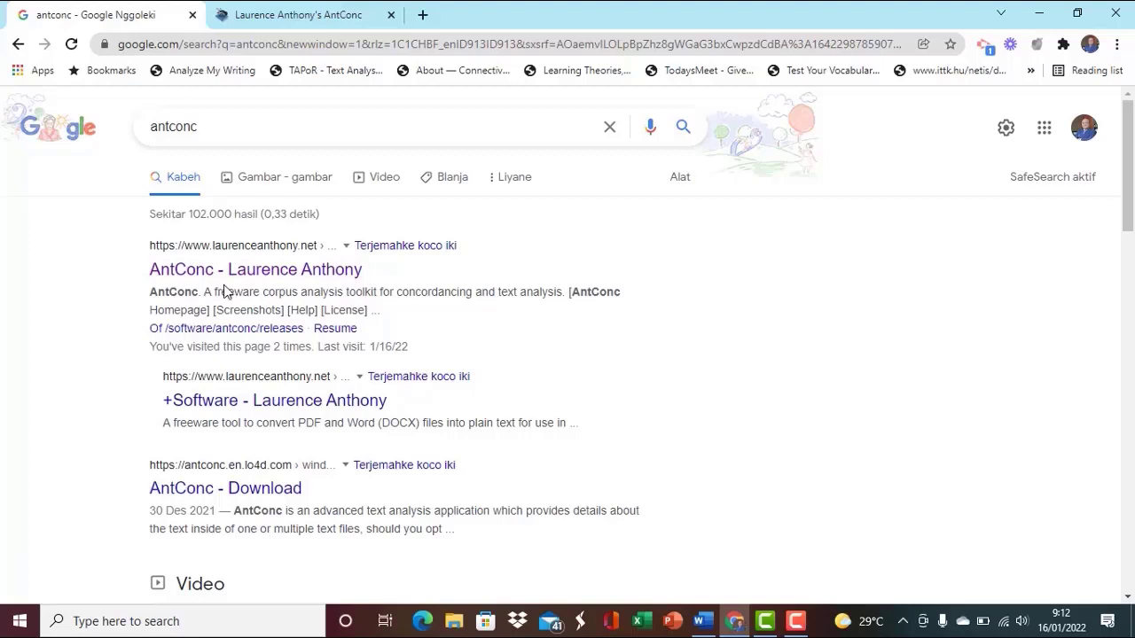
Open the AntConc homepage from the search results and look through the available downloads.
left_click(289, 278)
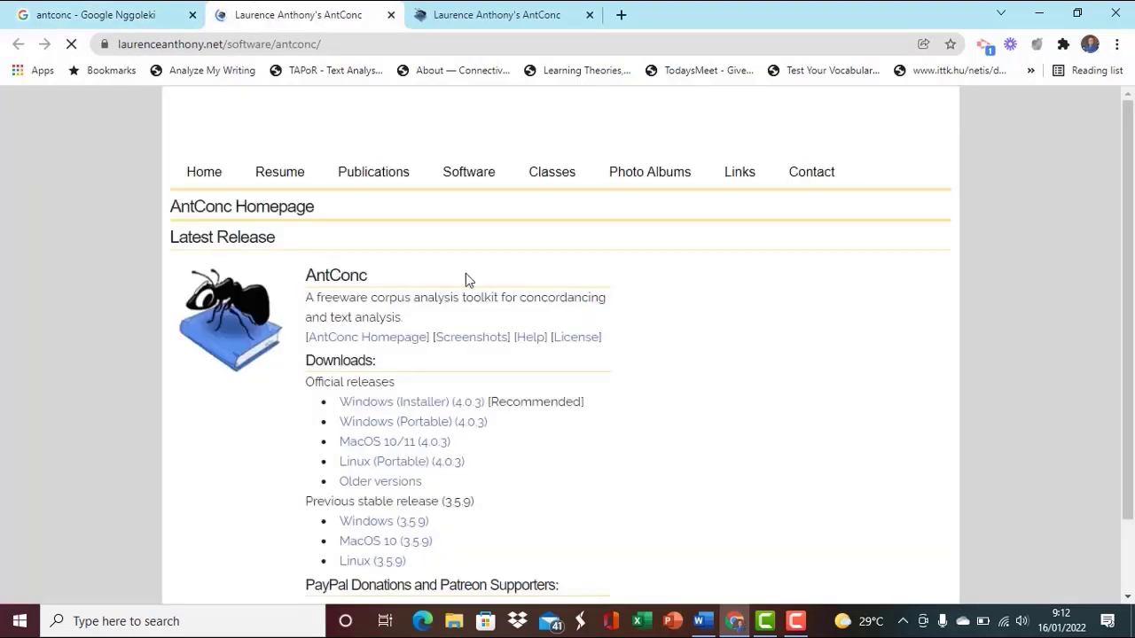
scroll(459, 354, "down", 2)
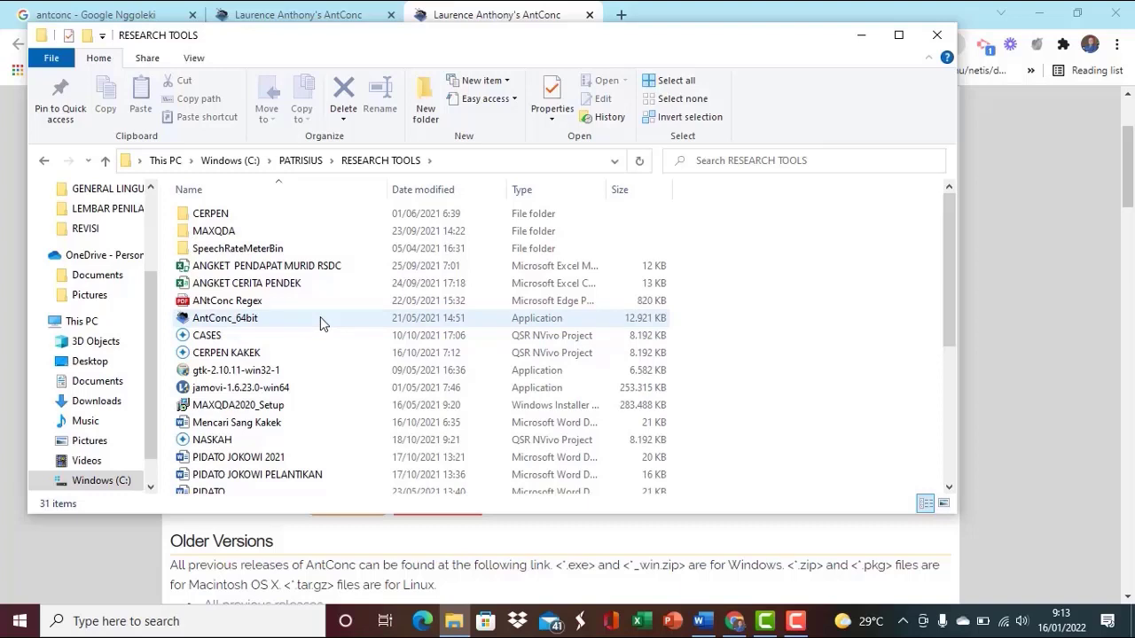
Launch AntConc_64bit from the RESEARCH TOOLS folder and maximize its window.
left_click(321, 317)
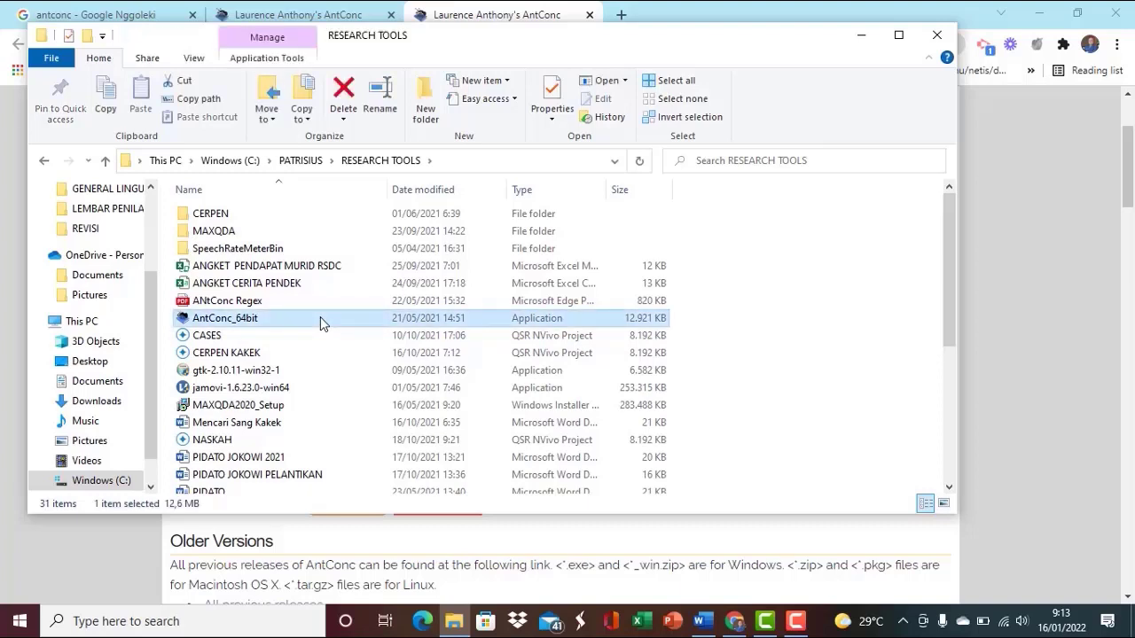
double_click(320, 317)
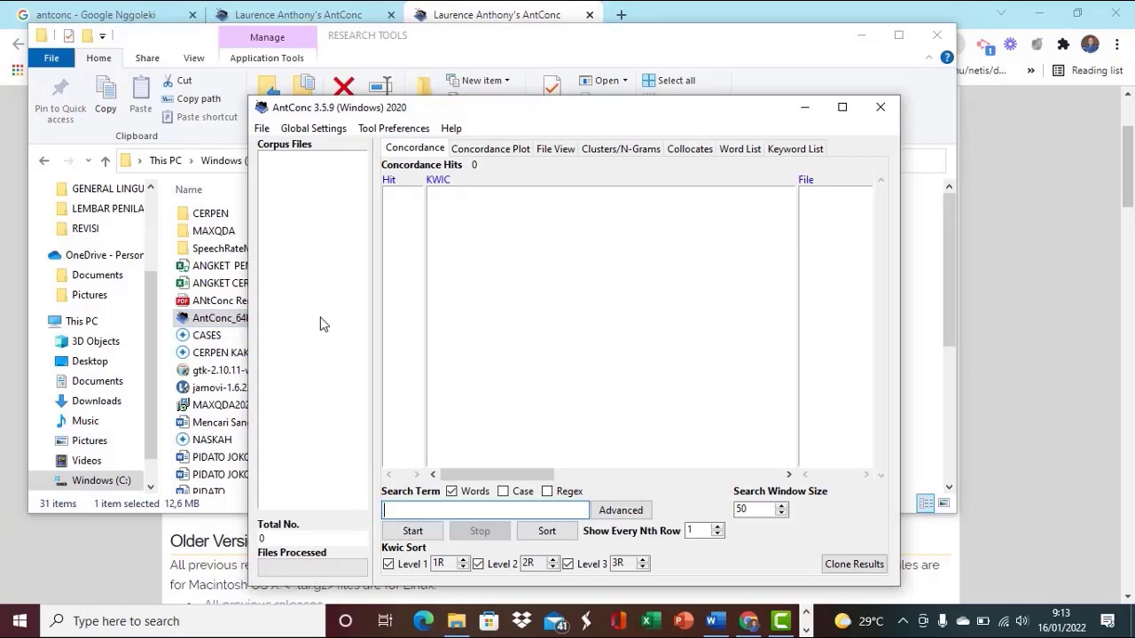
left_click(843, 107)
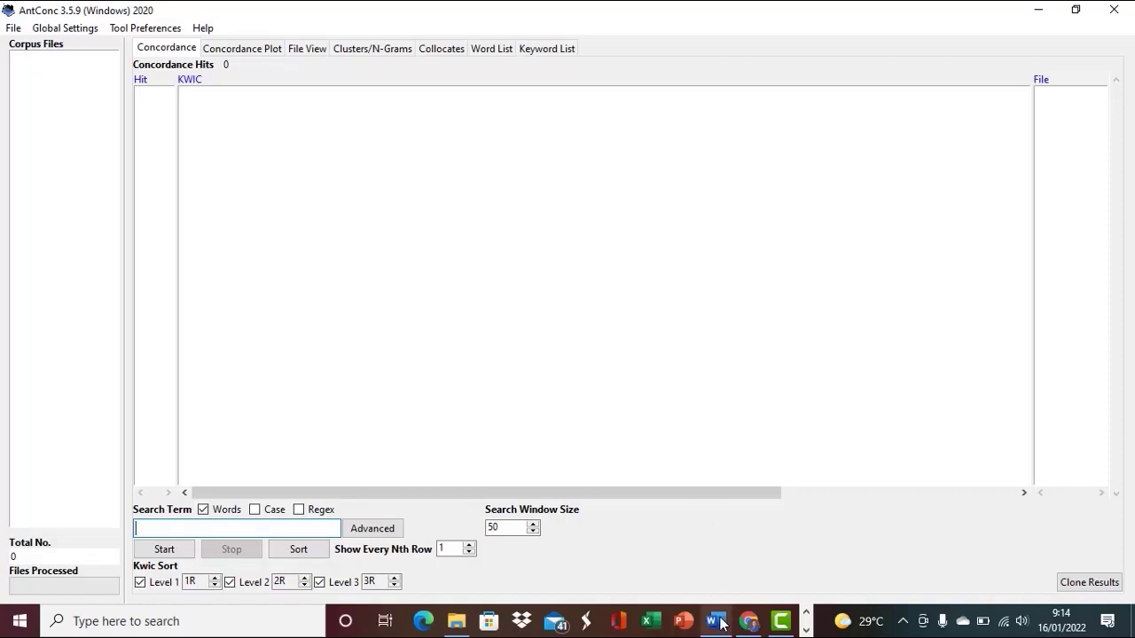
Switch to Word, open the recent document LANGUAGE LEARNING STRATEGIES DURING PANDEMIC-WJEL and skim its text.
mouse_move(721, 625)
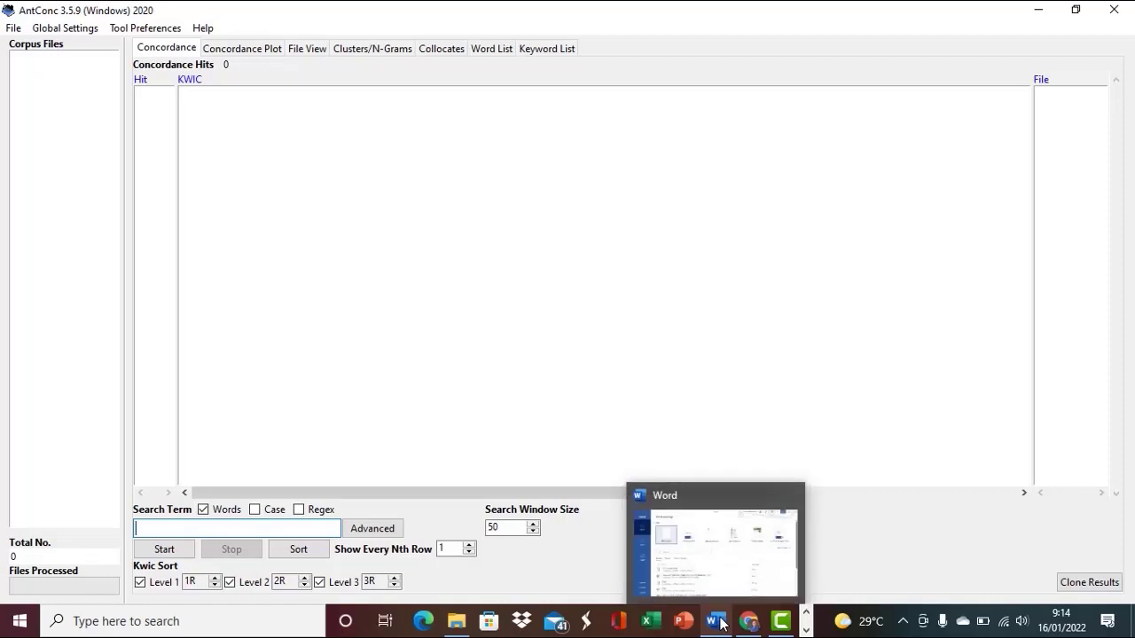
left_click(721, 625)
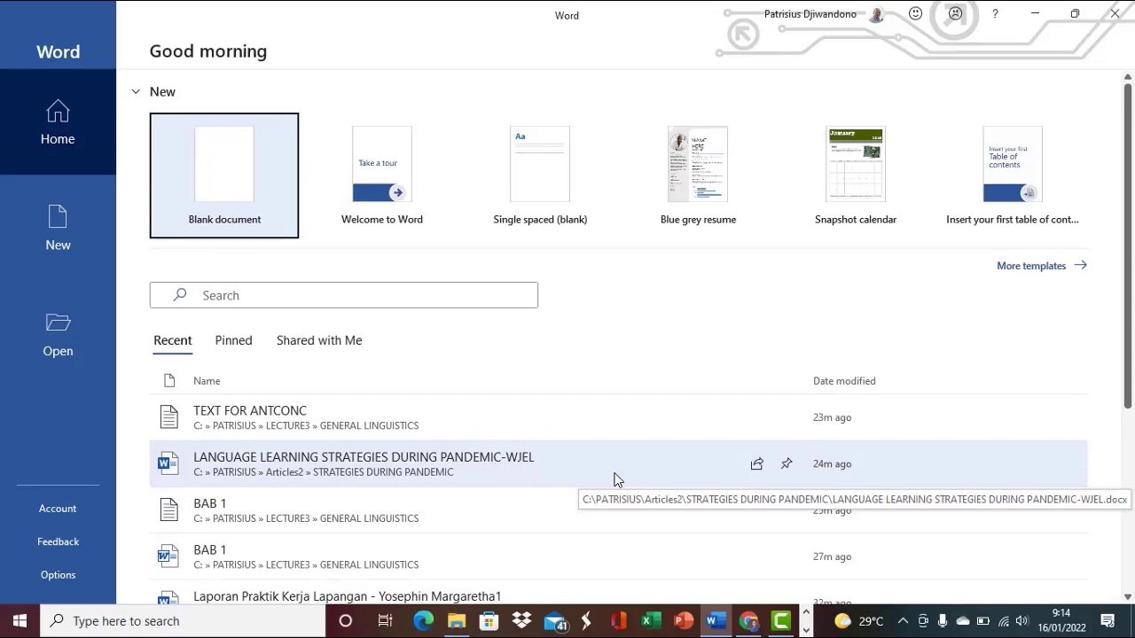
left_click(616, 471)
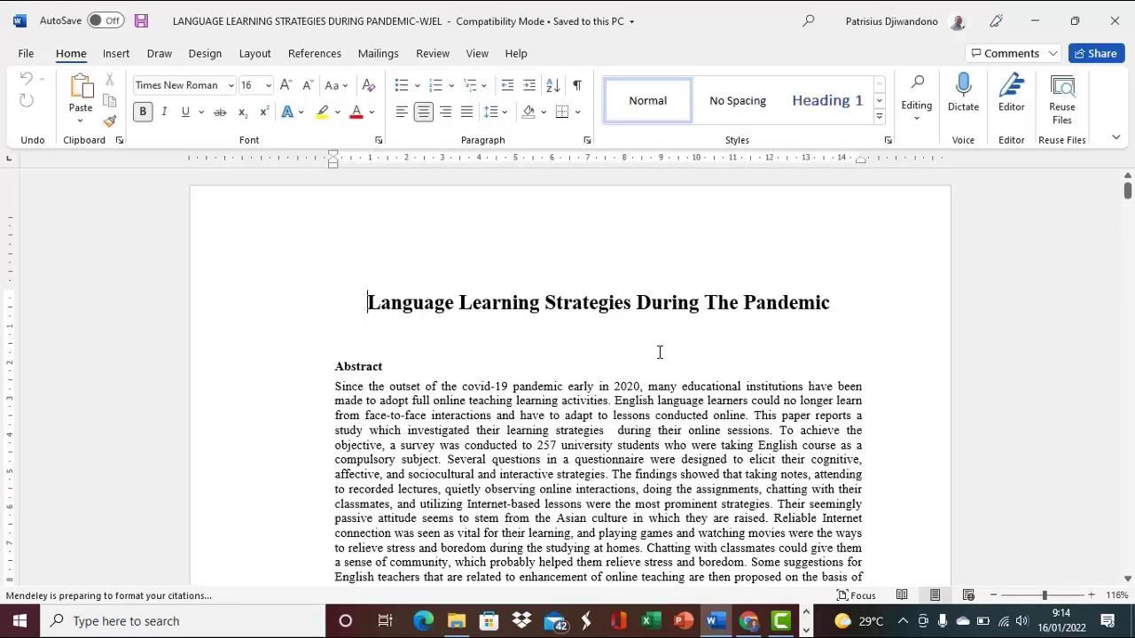
scroll(656, 351, "down", 5)
scroll(660, 351, "up", 5)
scroll(660, 351, "down", 3)
scroll(660, 351, "up", 3)
scroll(660, 351, "up", 1)
Save the article as Plain Text (*.txt) in the LECTURE3 folder with Windows (Default) encoding, and close the document.
left_click(28, 54)
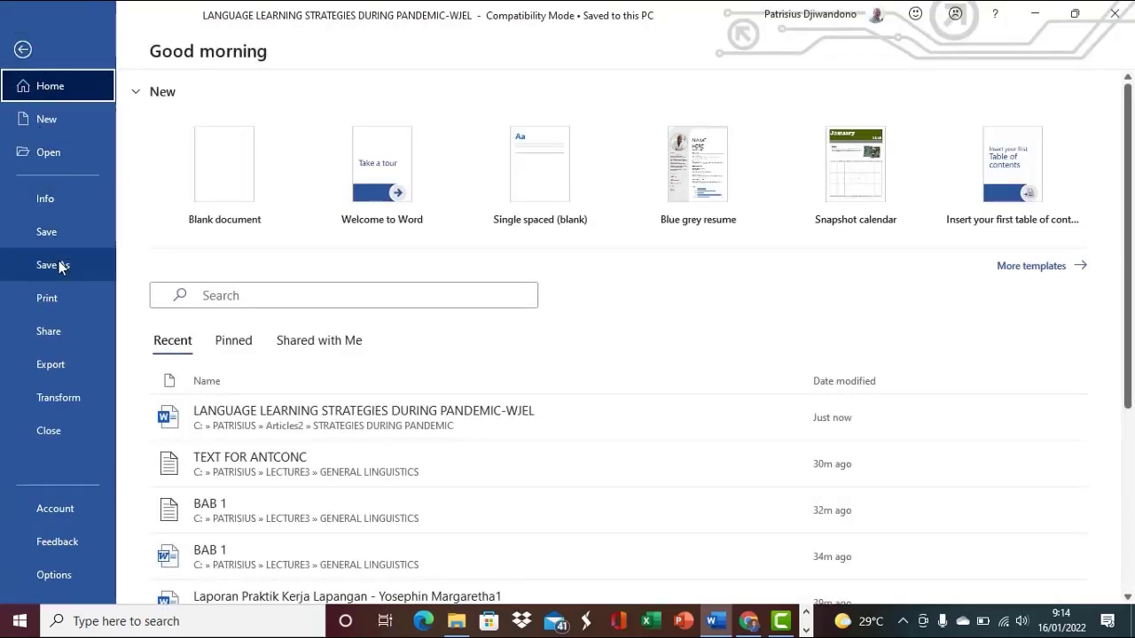
left_click(59, 265)
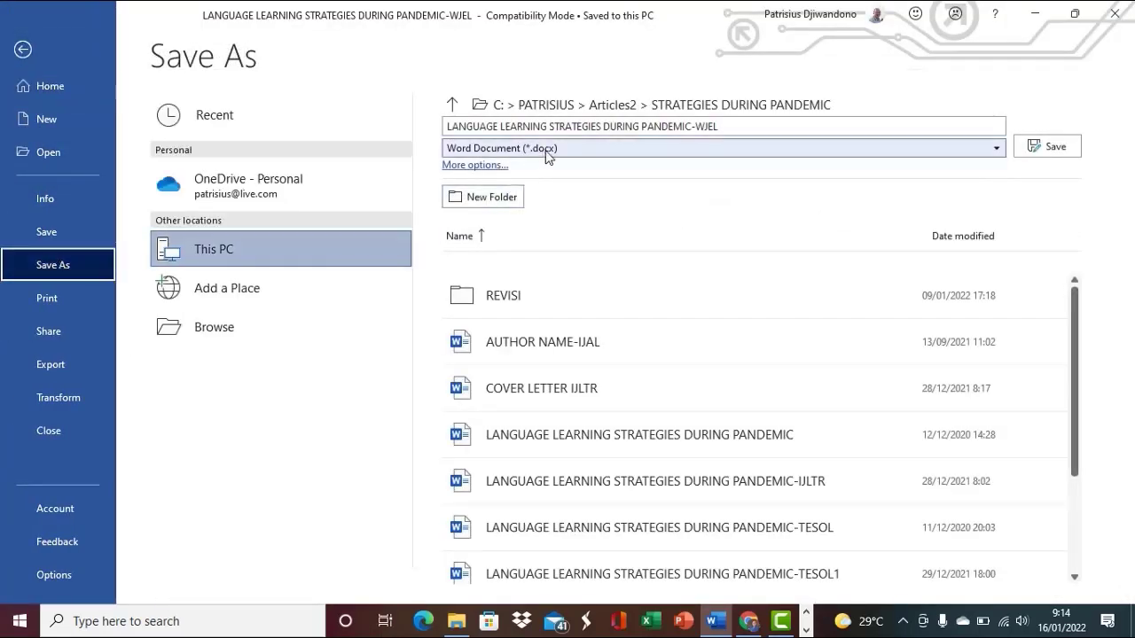
left_click(991, 153)
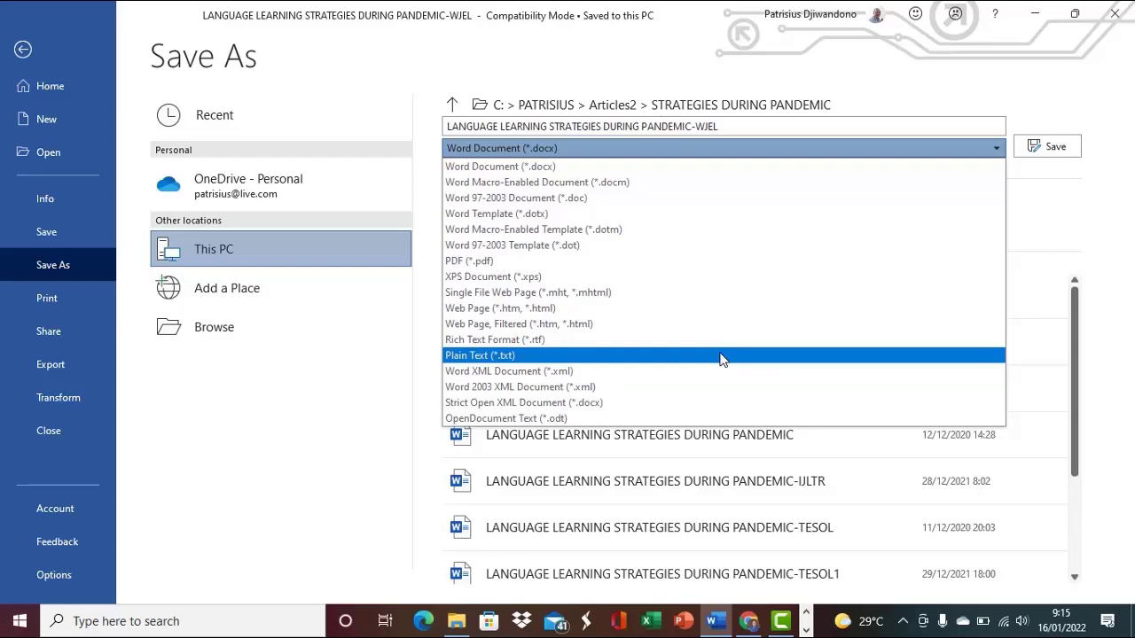
left_click(722, 356)
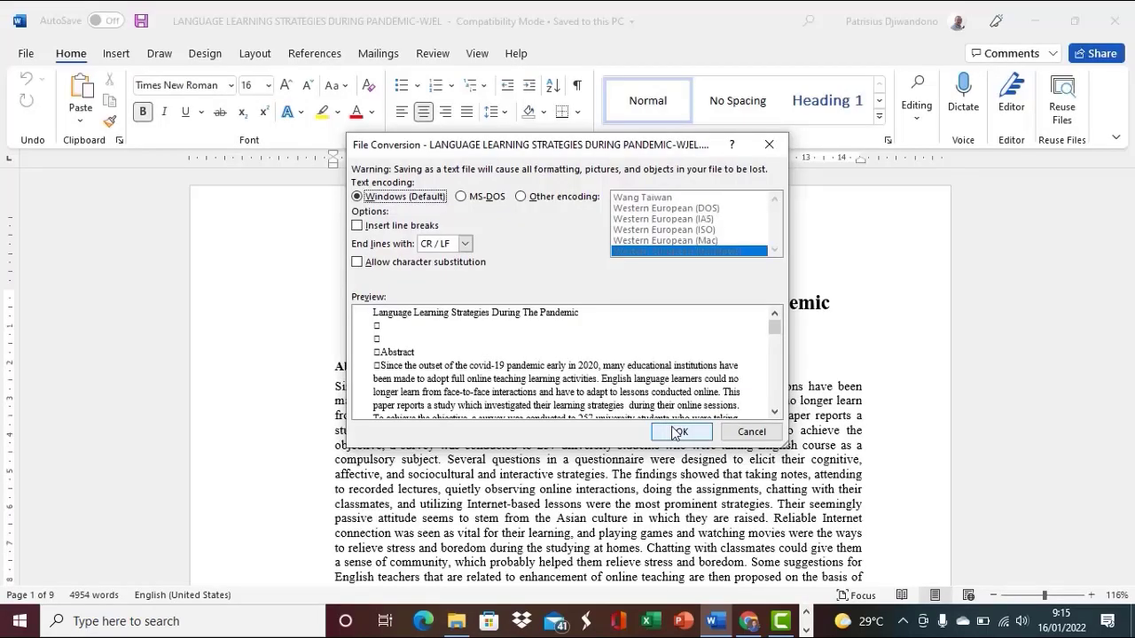
left_click(678, 431)
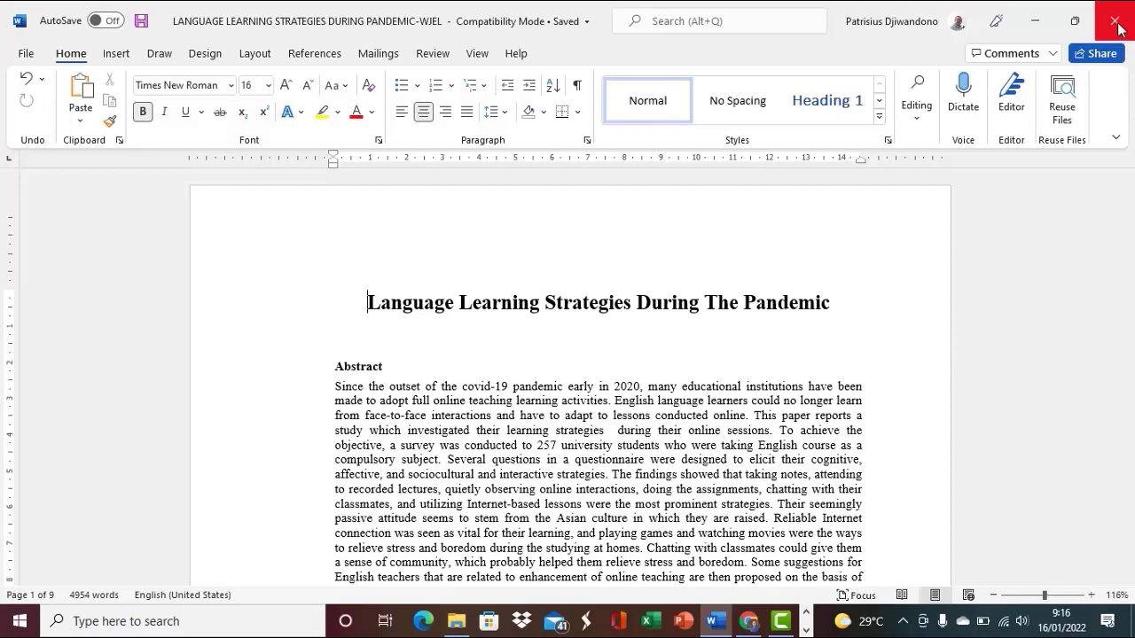
left_click(1118, 30)
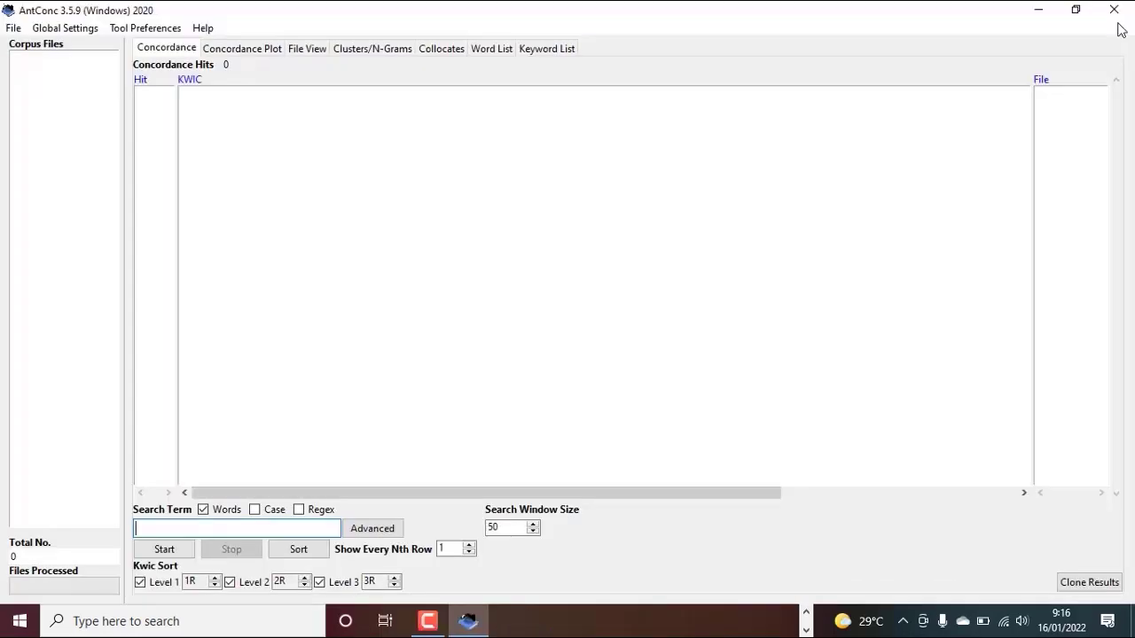
Load the LANGUAGE LEARNING STRATEGIES DURING PANDEMIC text file from the LECTURE3 folder into AntConc as the corpus file.
left_click(14, 32)
left_click(20, 44)
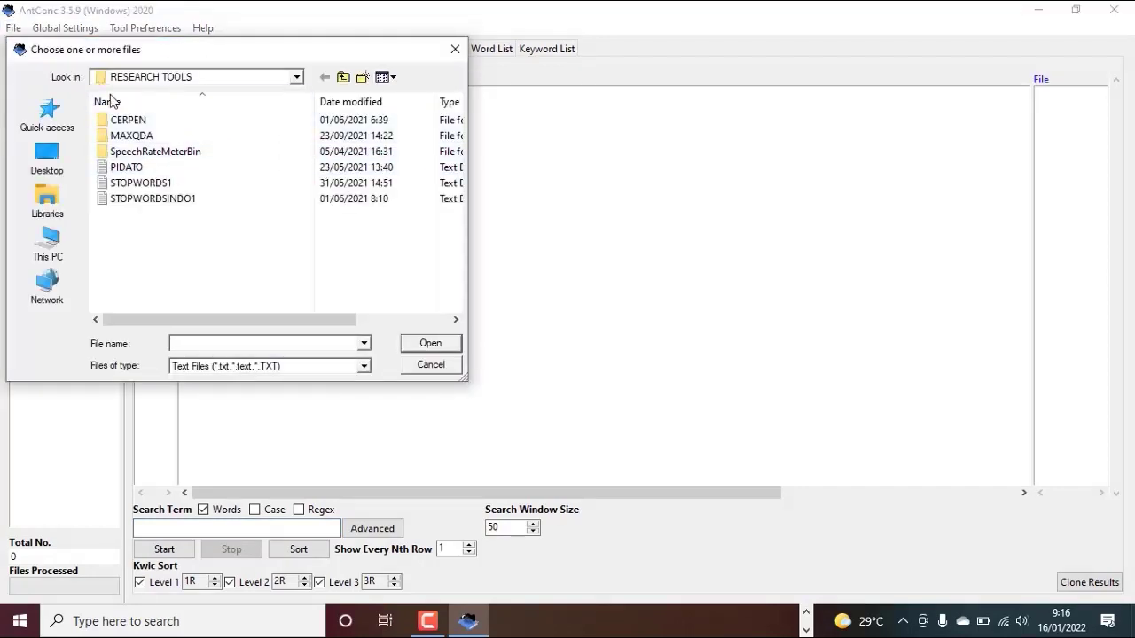
left_click(297, 78)
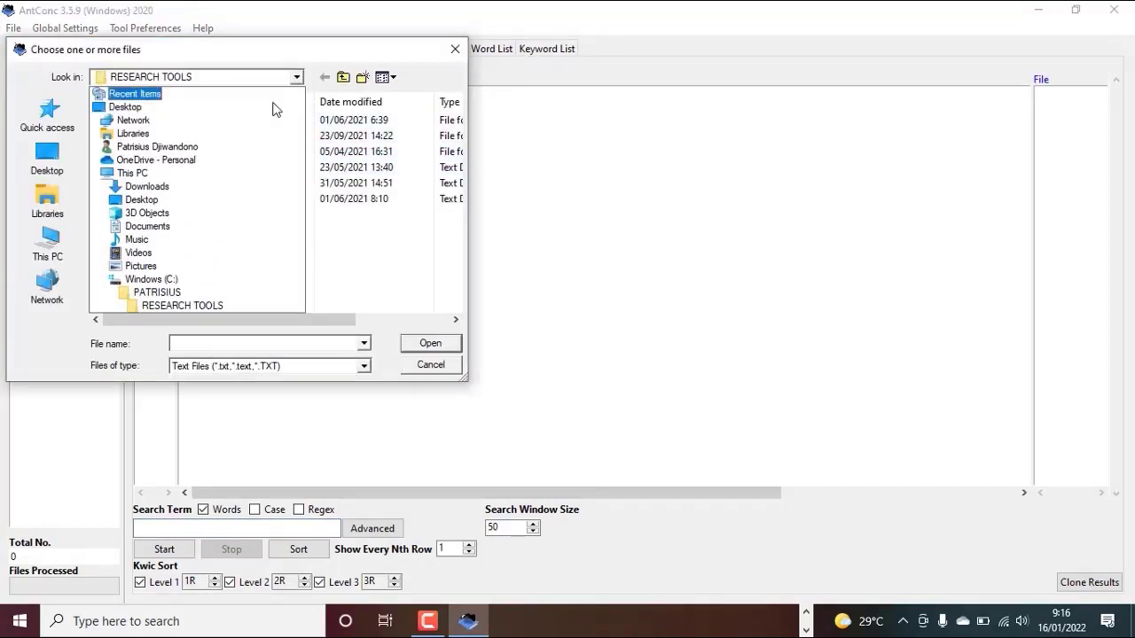
left_click(182, 294)
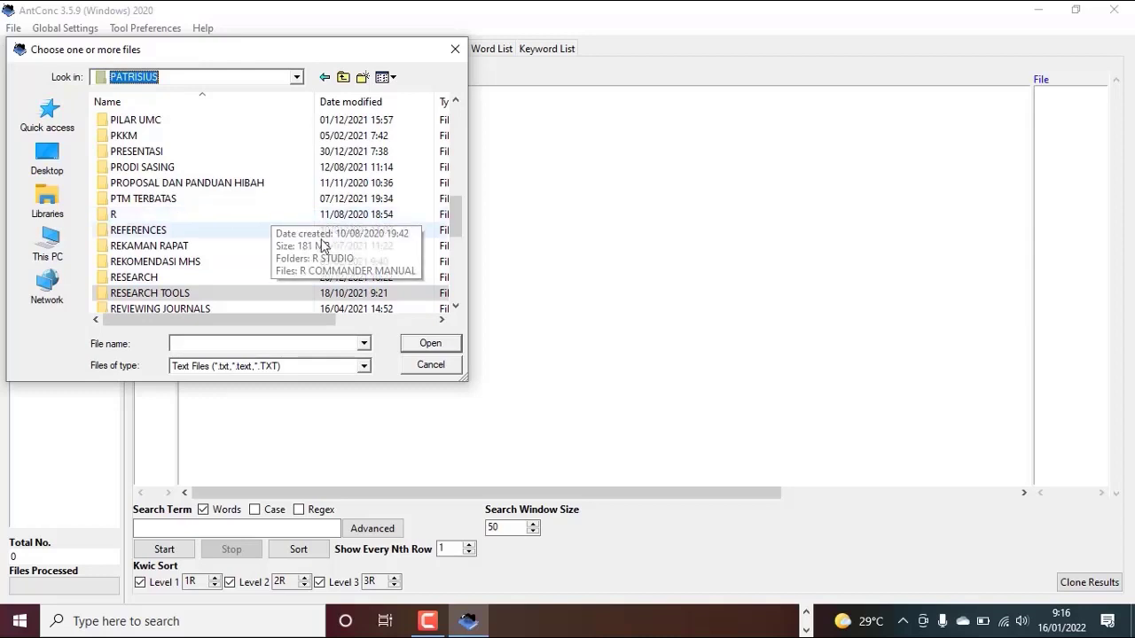
left_click_drag(454, 206, 465, 157)
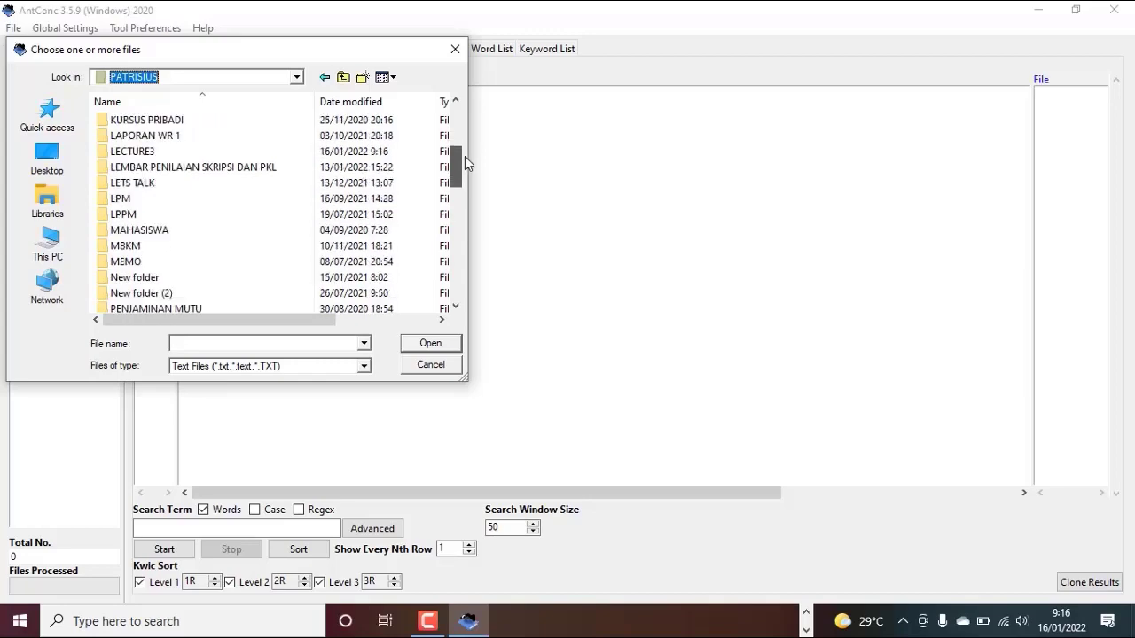
double_click(273, 153)
left_click_drag(455, 124, 455, 288)
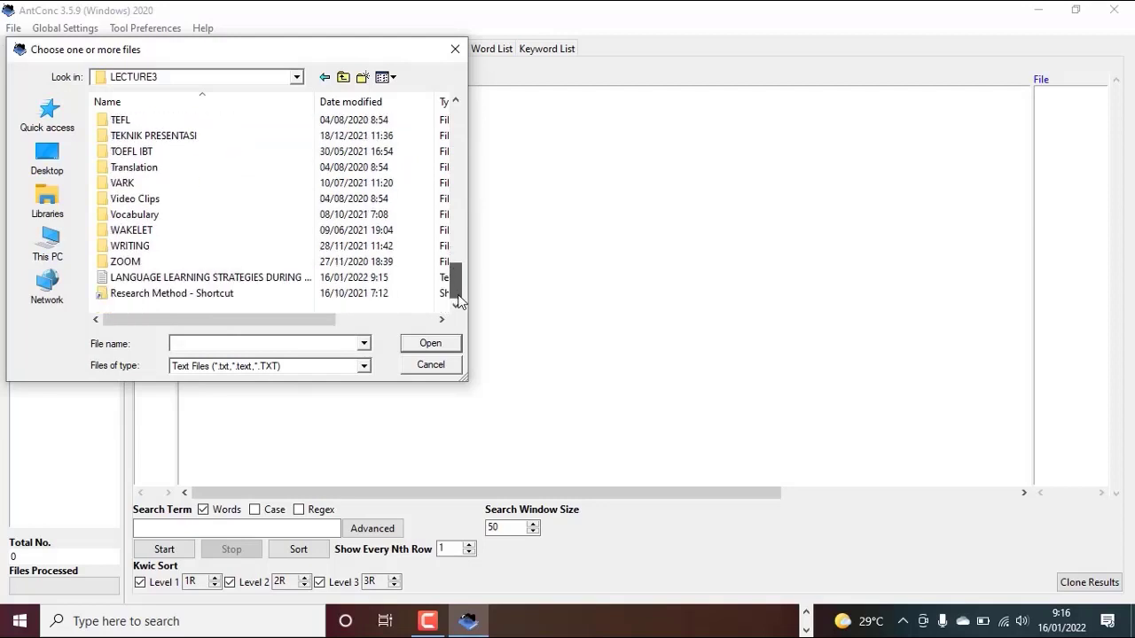
left_click(278, 280)
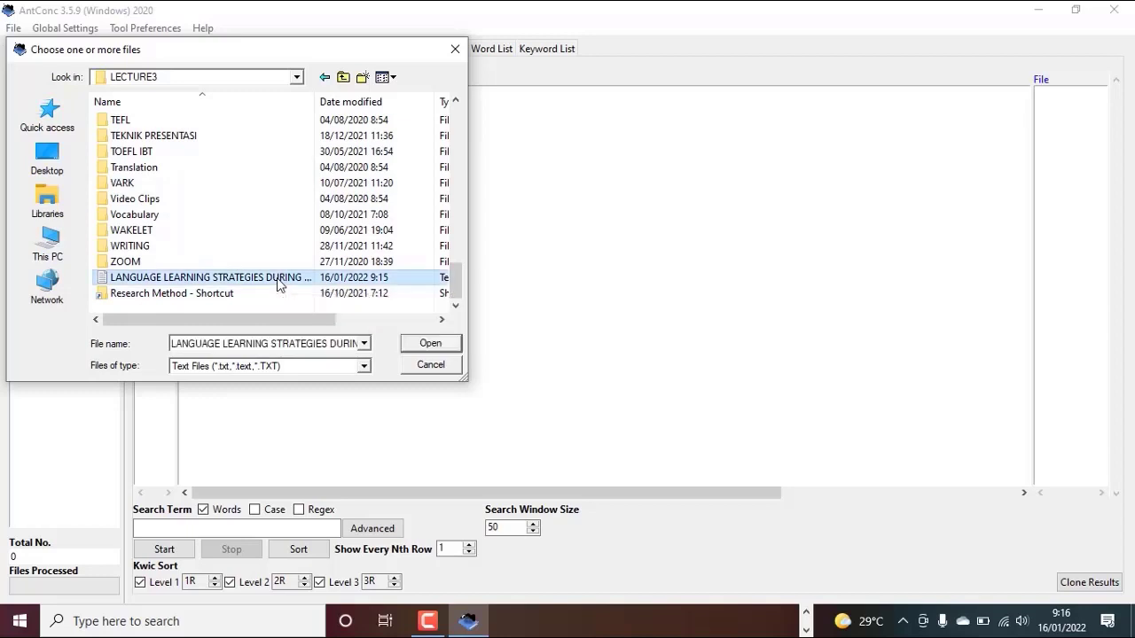
left_click(429, 344)
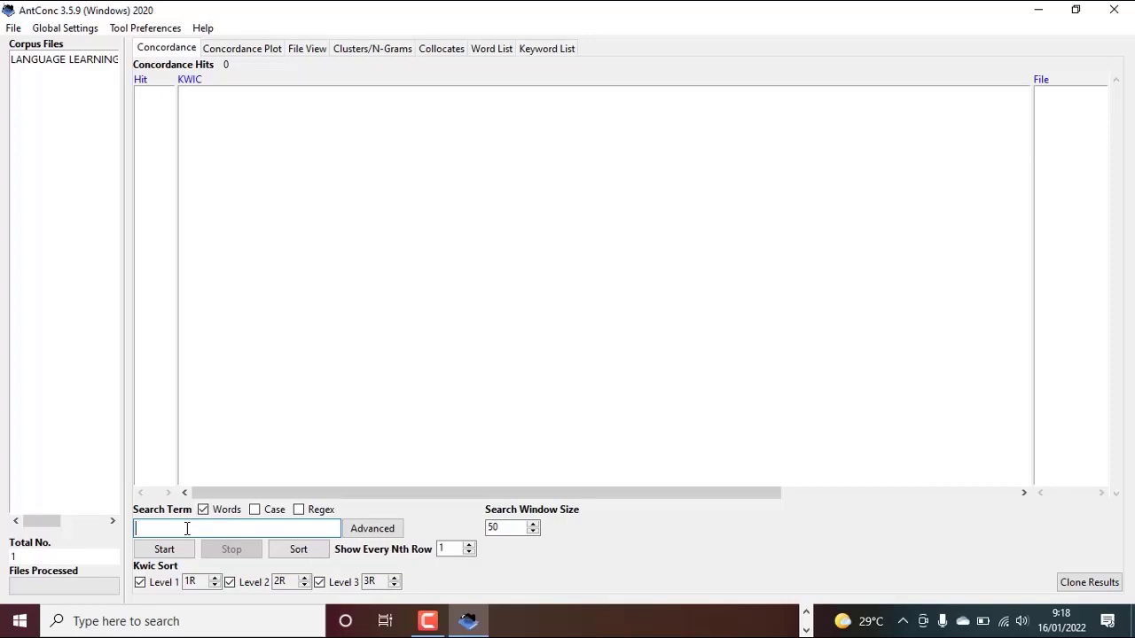
Run a concordance search for "be" in the loaded corpus and review all the lines.
type("be")
left_click(164, 550)
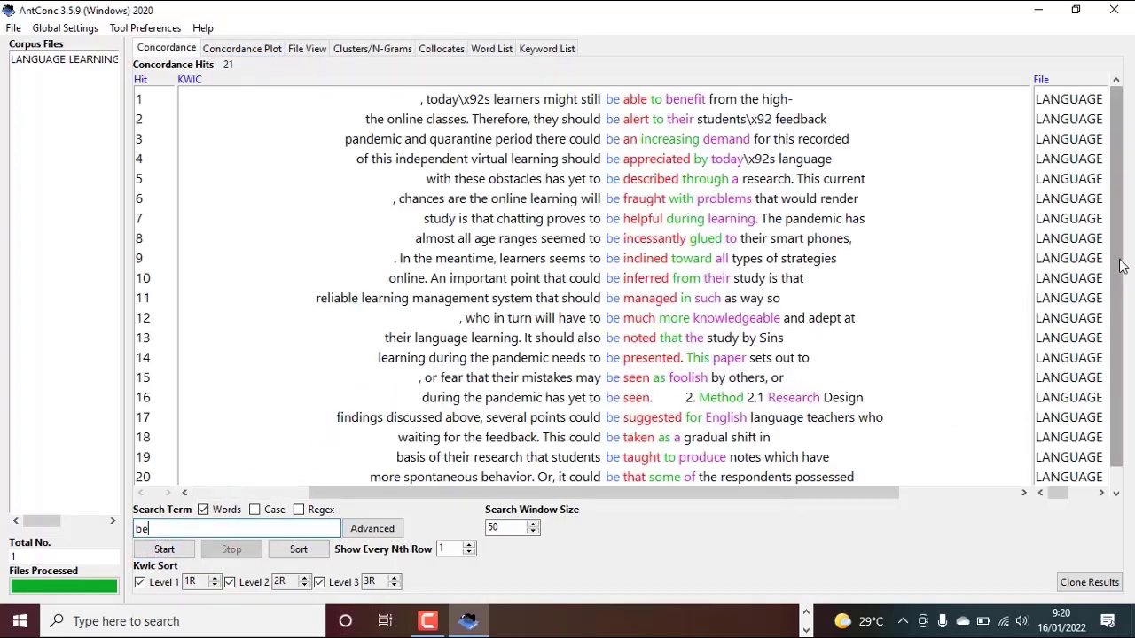
scroll(1117, 297, "down", 1)
scroll(1119, 301, "up", 1)
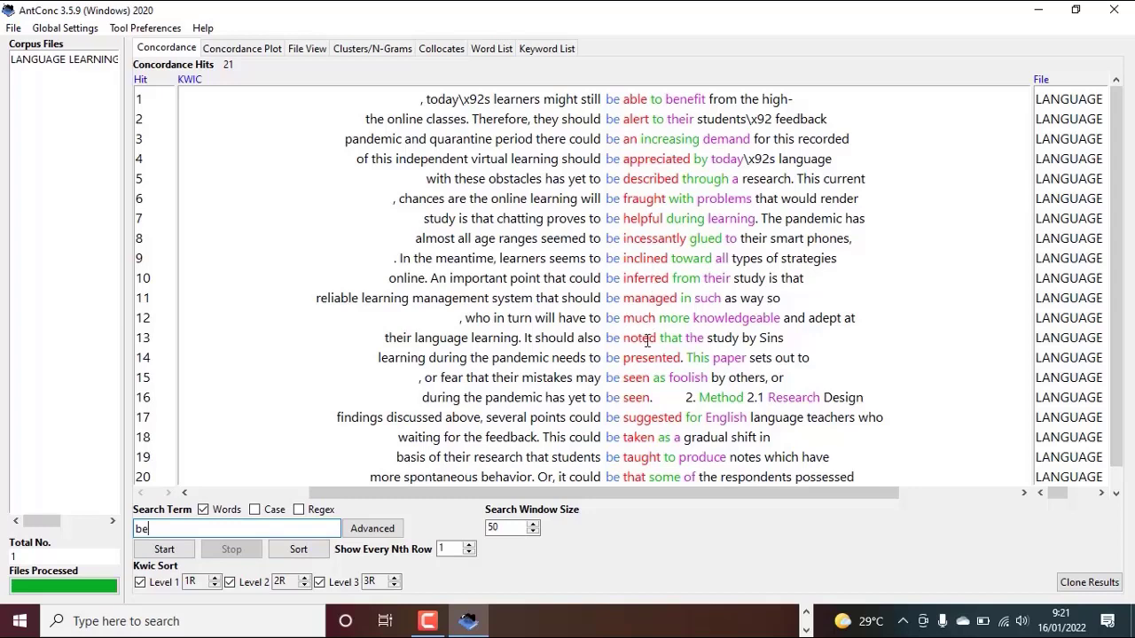
left_click_drag(1120, 291, 1133, 265)
left_click_drag(1131, 285, 1130, 254)
left_click_drag(1126, 165, 1119, 207)
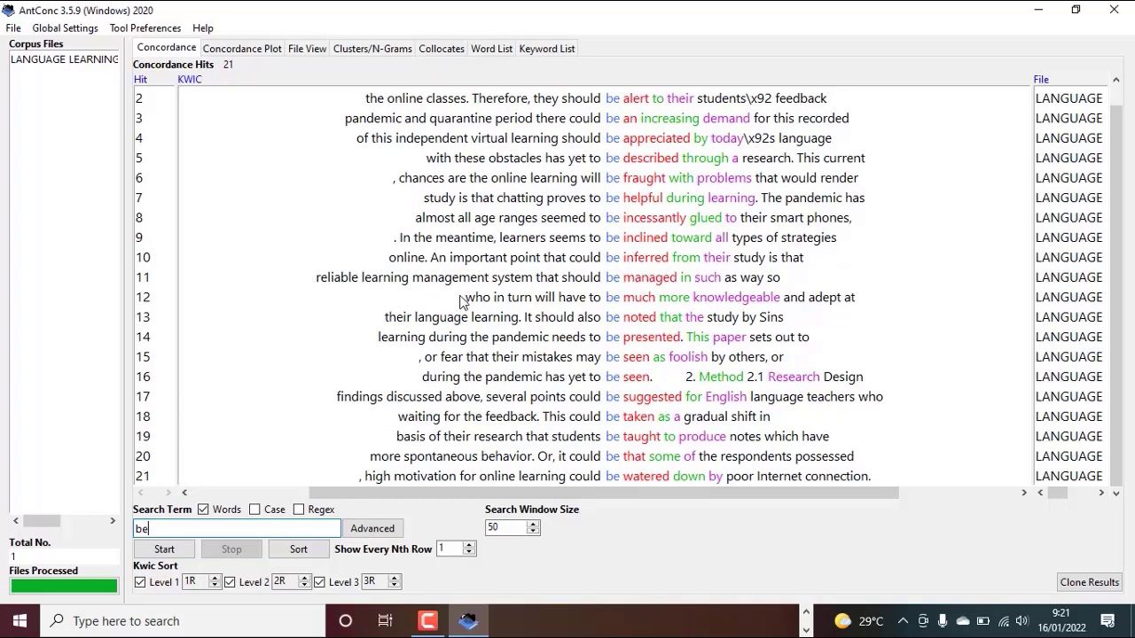
left_click_drag(1114, 277, 1120, 242)
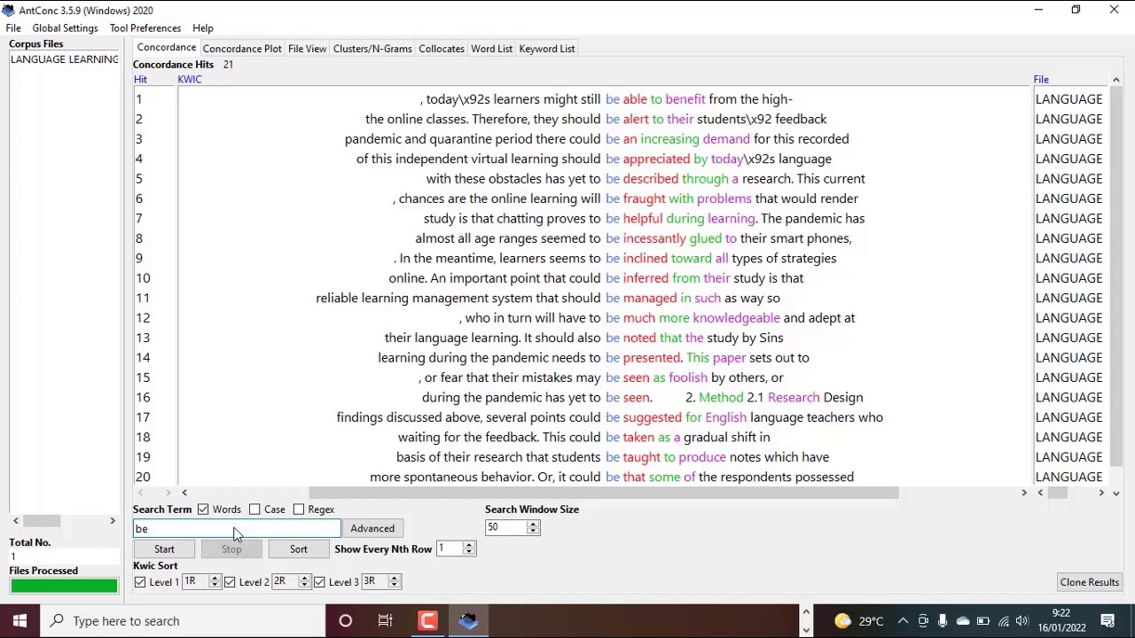
Run a concordance search for "is" and examine the words that follow it.
key("BackSpace")
key("BackSpace")
type("is")
left_click(175, 547)
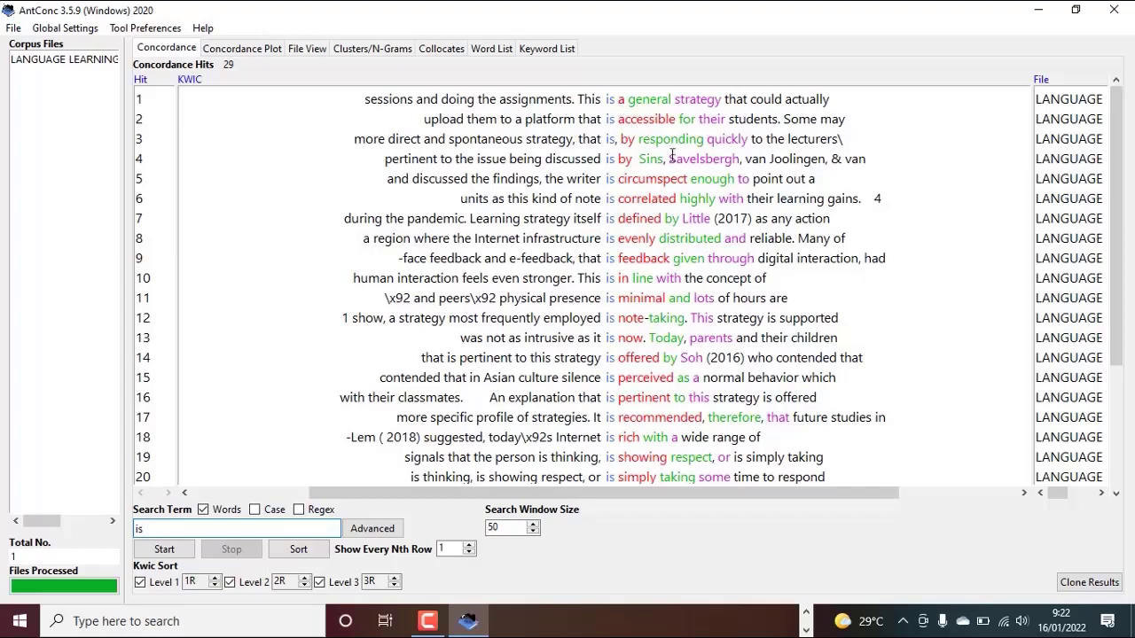
mouse_move(1119, 200)
left_mouse_down()
mouse_move(1121, 326)
mouse_move(1121, 193)
left_mouse_up()
mouse_move(1122, 245)
left_mouse_down()
mouse_move(1122, 353)
mouse_move(1116, 252)
left_mouse_up()
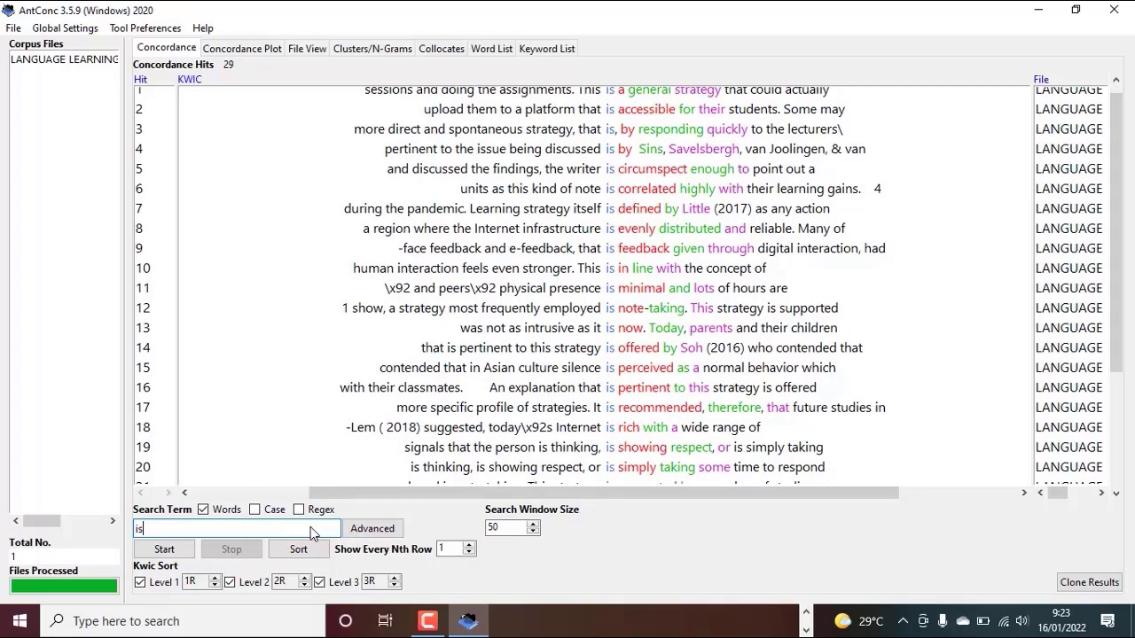
Run a concordance search for "was" and look through the concordance lines.
key("BackSpace")
key("BackSpace")
type("was")
left_click(164, 549)
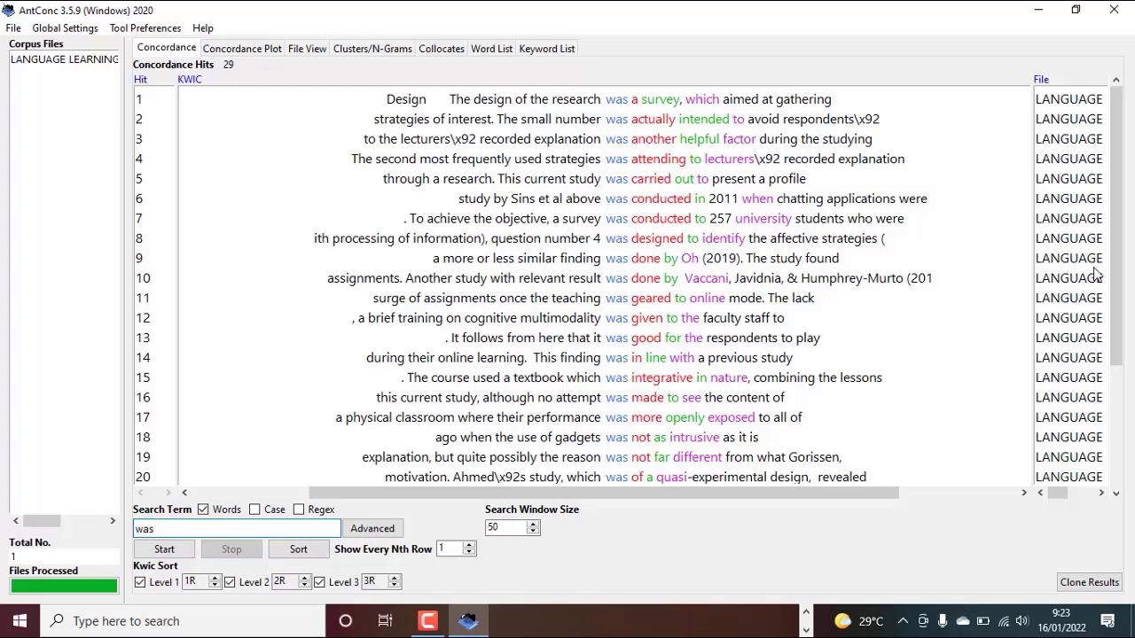
left_click_drag(1114, 266, 1122, 237)
mouse_move(1122, 330)
left_mouse_down()
mouse_move(1128, 461)
mouse_move(1128, 319)
left_mouse_up()
Replace the search term with "were", generate its concordance and look through the lines.
key("BackSpace")
type("were")
left_click(164, 549)
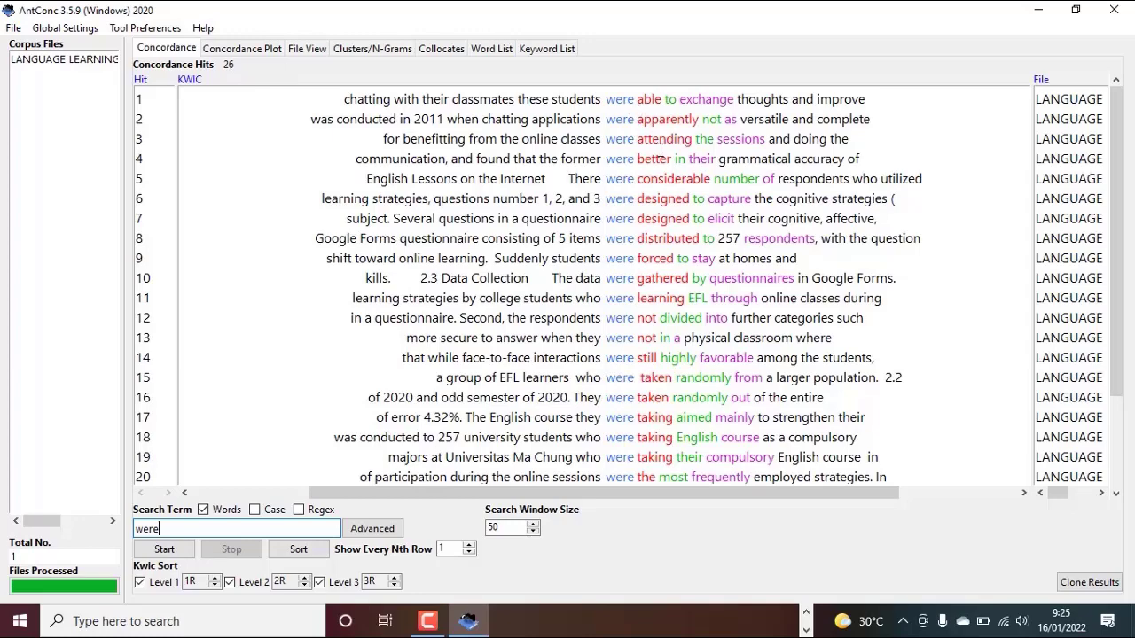
mouse_move(1119, 217)
left_mouse_down()
mouse_move(1121, 296)
mouse_move(1122, 221)
left_mouse_up()
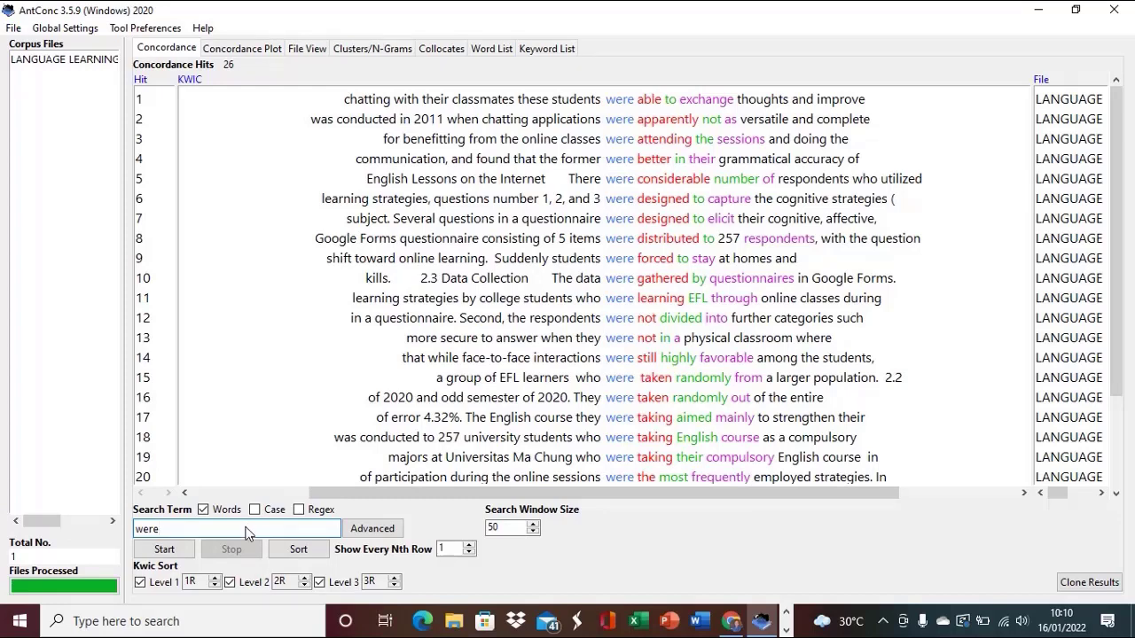
Run a concordance search for "been" in the same corpus file.
key("BackSpace")
key("BackSpace")
key("BackSpace")
key("BackSpace")
type("been")
left_click(164, 549)
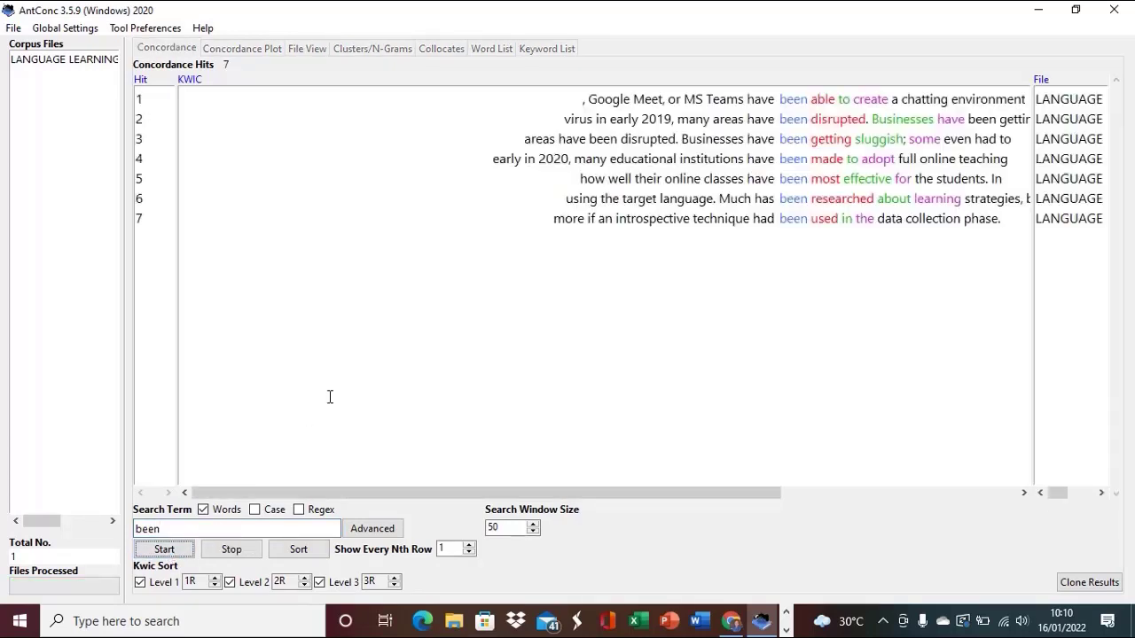